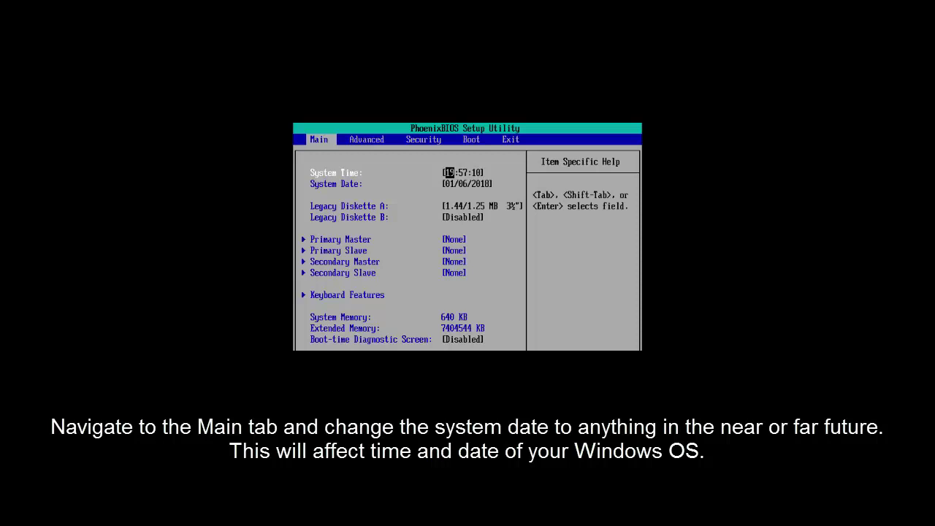
Glance at the Advanced page, then select the System Date month field on the Main page
key("Right")
key("Left")
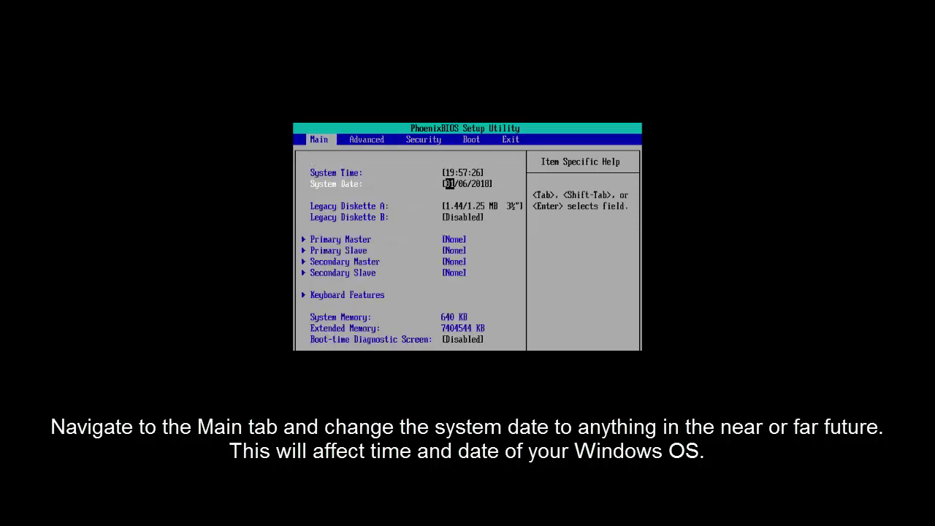
key("Right")
key("Left")
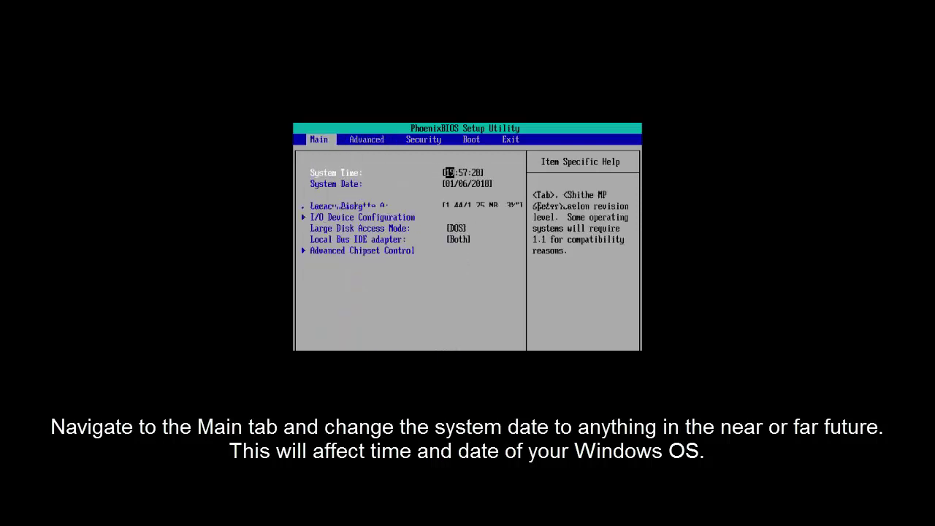
key("Down")
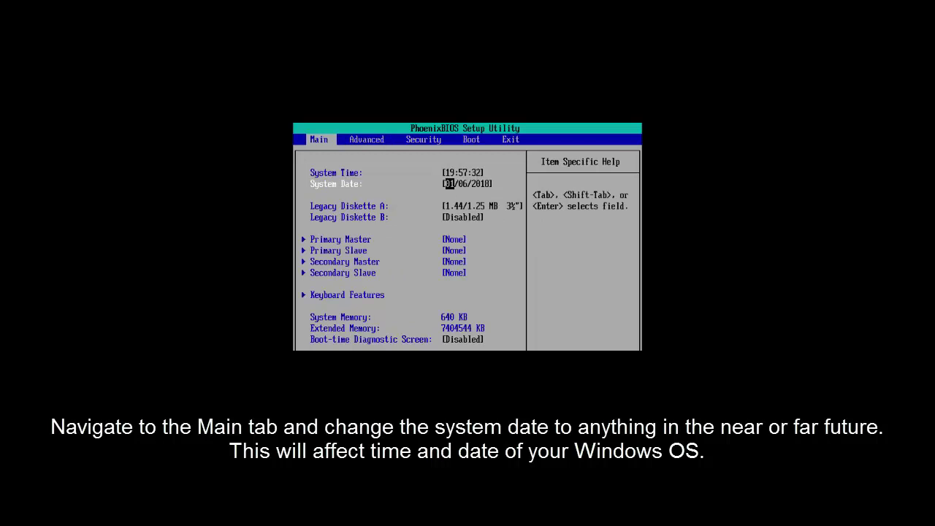
key("Tab")
key("Tab")
key("Down")
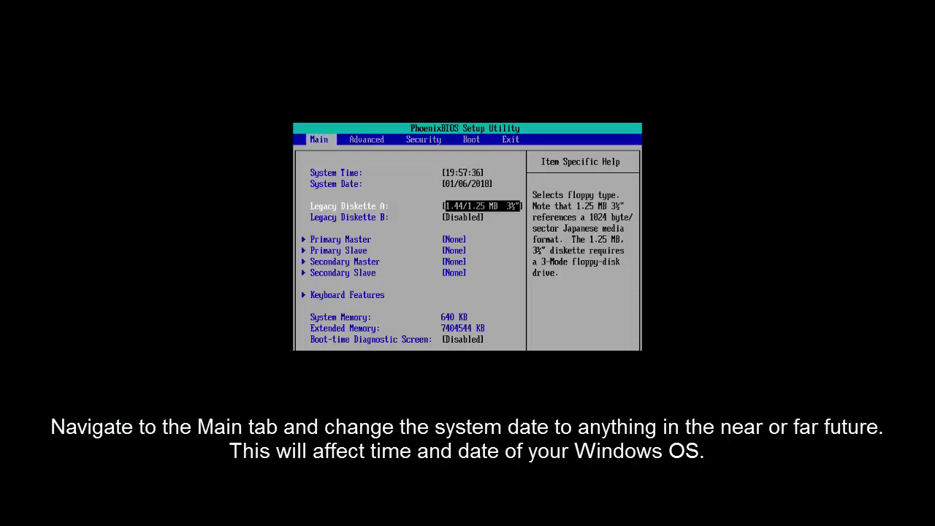
key("Up")
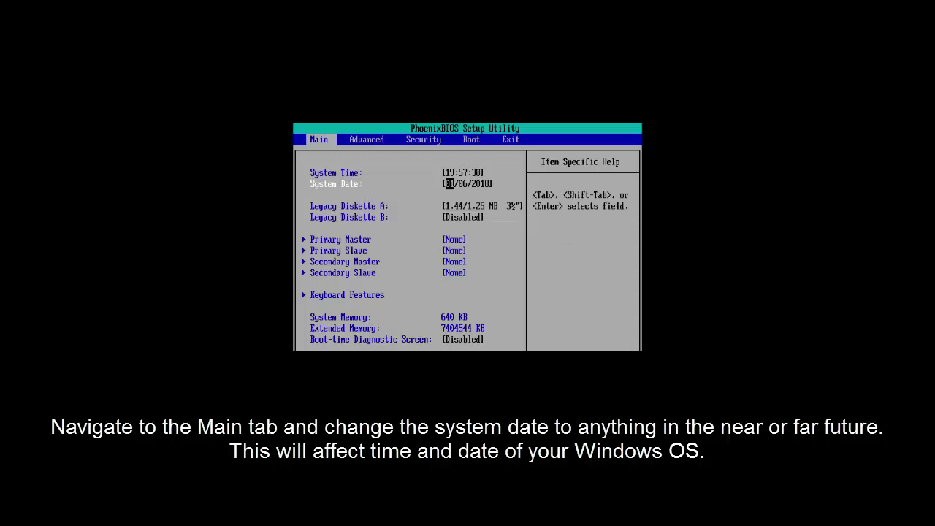
Raise the system date from 01/06/2018 to 11/11/2018
key("plus")
key("plus")
key("plus")
key("plus")
key("plus")
key("plus")
key("plus")
key("plus")
key("plus")
key("plus")
key("Tab")
key("plus")
key("plus")
key("plus")
key("plus")
key("plus")
Move across the setup pages to the Exit page's save-and-exit options
key("Right")
key("Right")
key("Right")
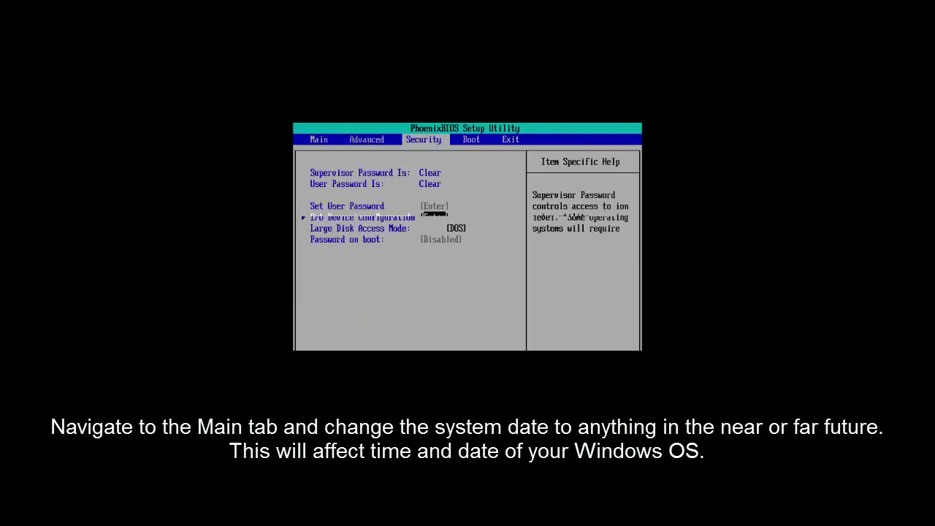
key("Right")
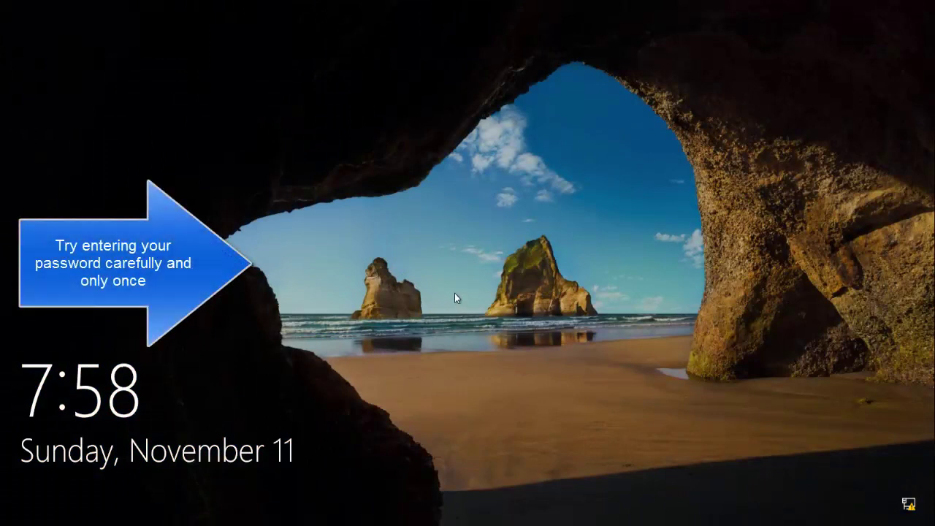
Dismiss the lock screen and sign in with the account password
left_click(454, 293)
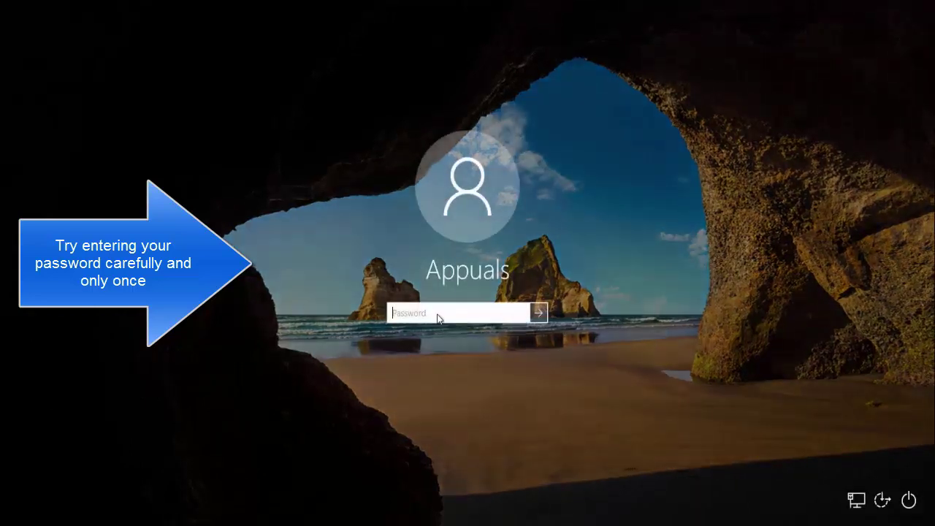
type("•••••••••")
key("Return")
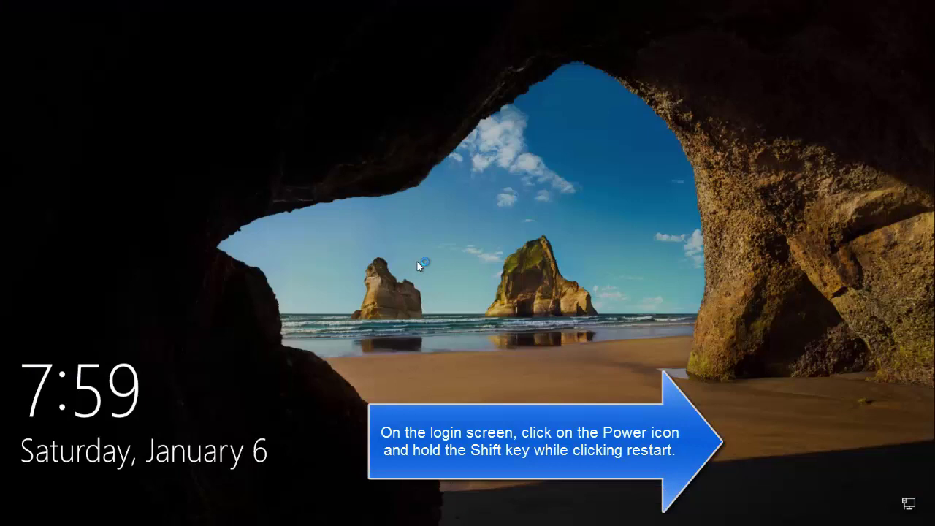
From the sign-in screen's power menu, Shift-restart into the advanced startup options
left_click(468, 242)
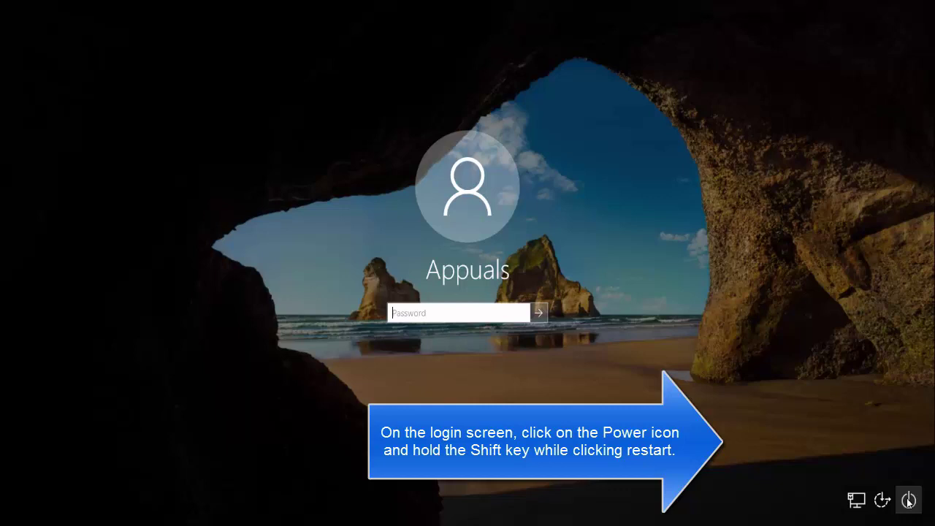
left_click(908, 500)
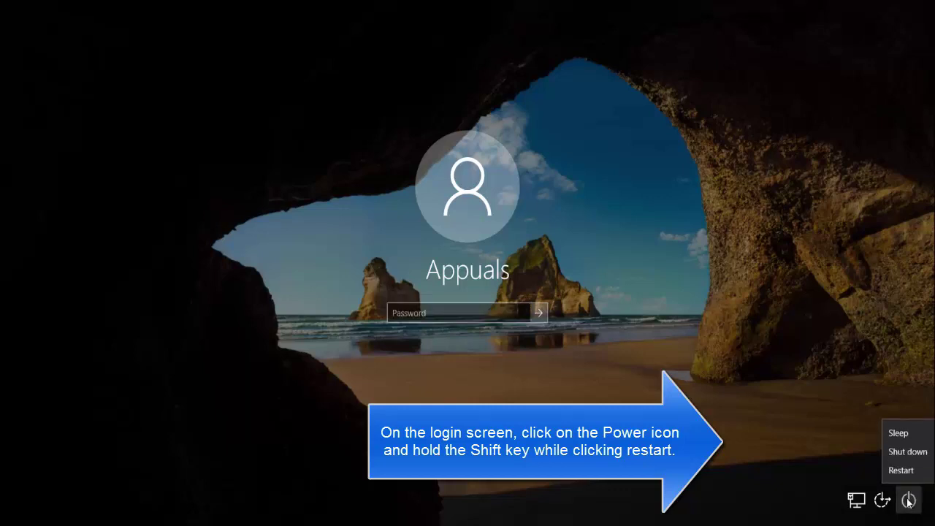
left_click(899, 471, "shift")
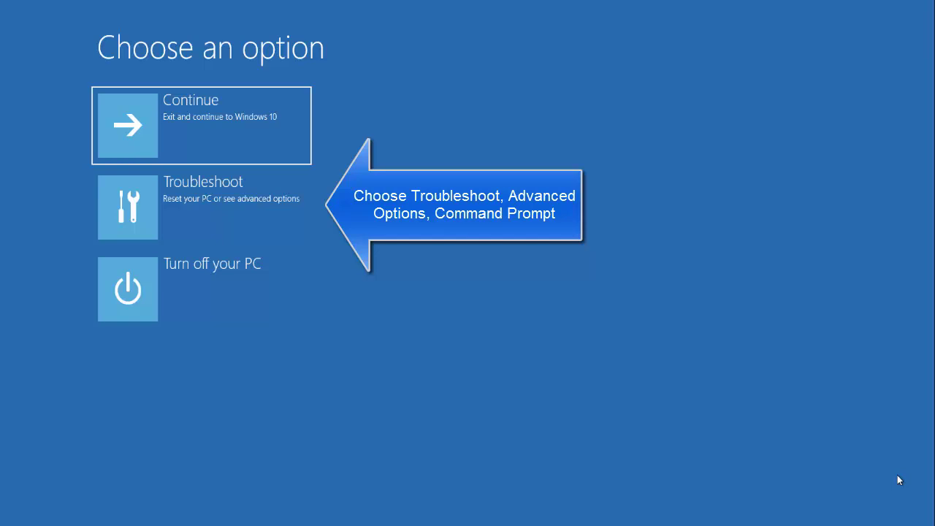
Go to Troubleshoot, then Advanced options, to reach the Command Prompt entry
key("Down")
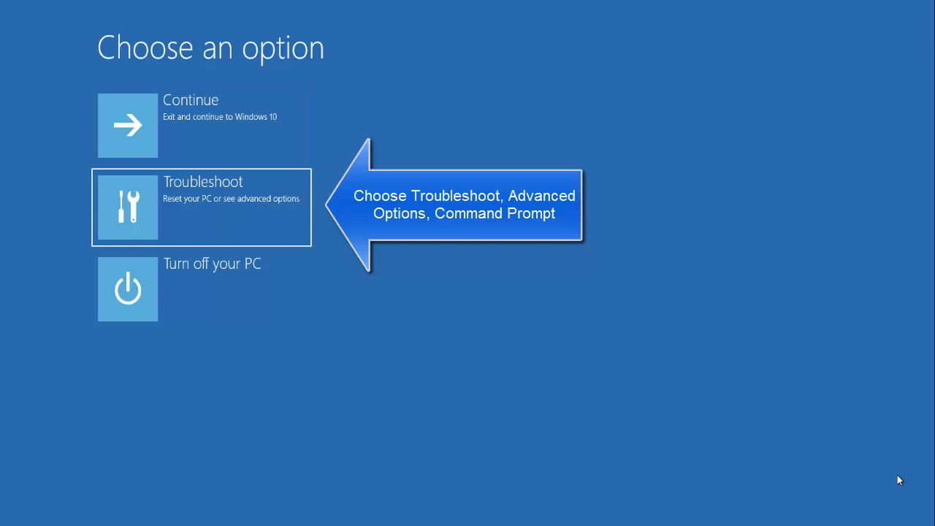
left_click(276, 217)
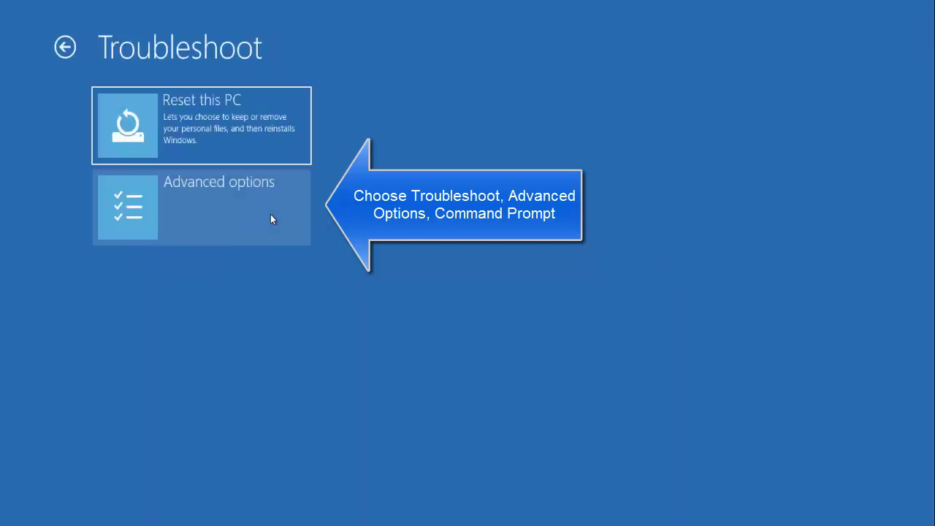
left_click(270, 215)
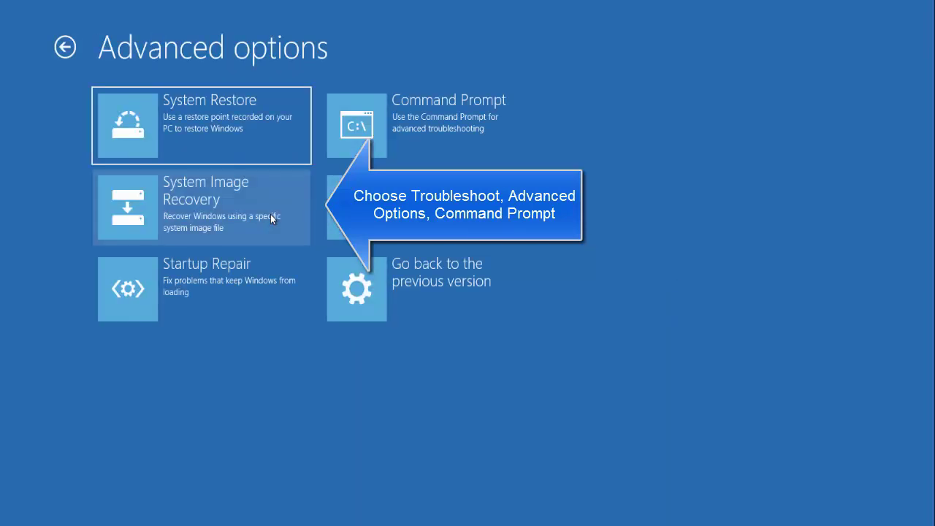
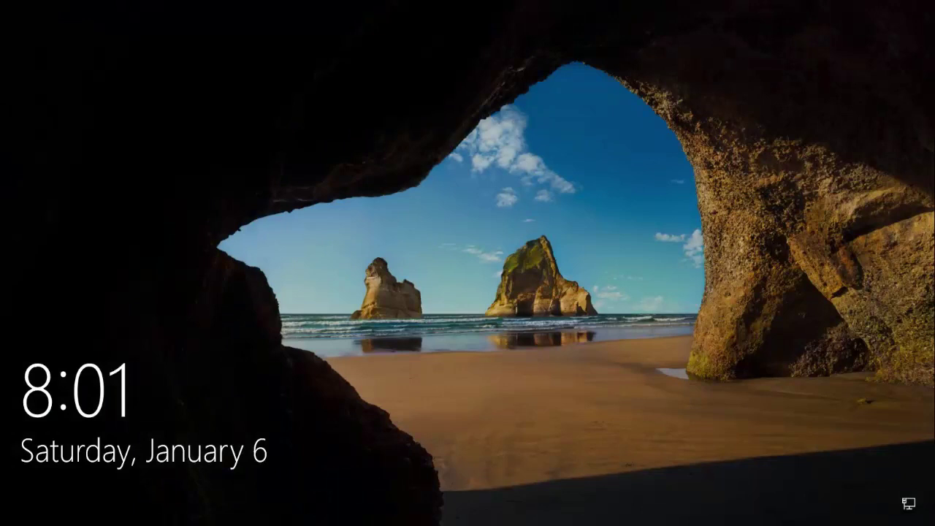
Dismiss the lock screen and sign in to the local account with its password
key("space")
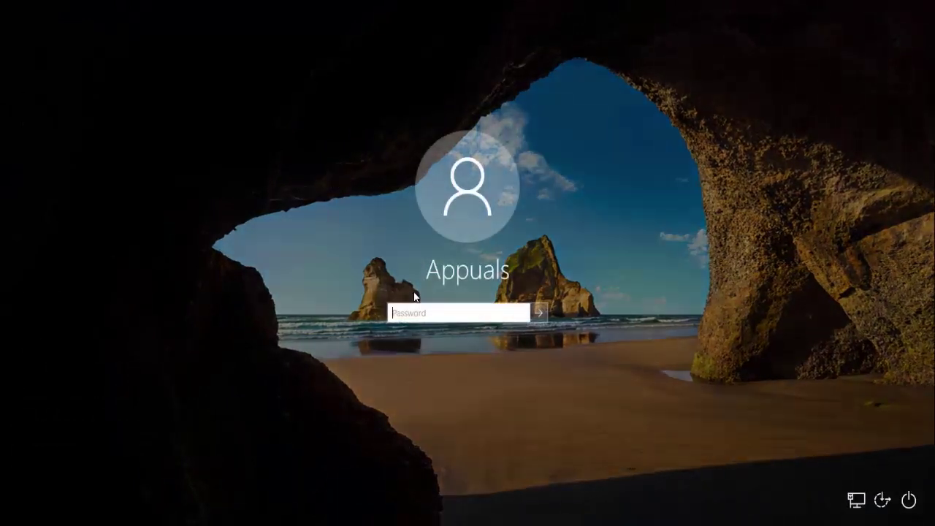
key("Return")
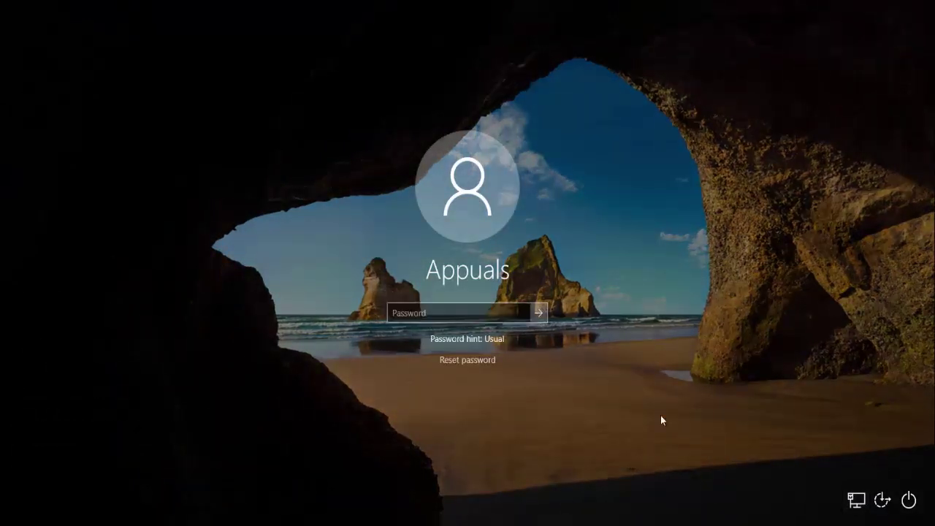
left_click(436, 312)
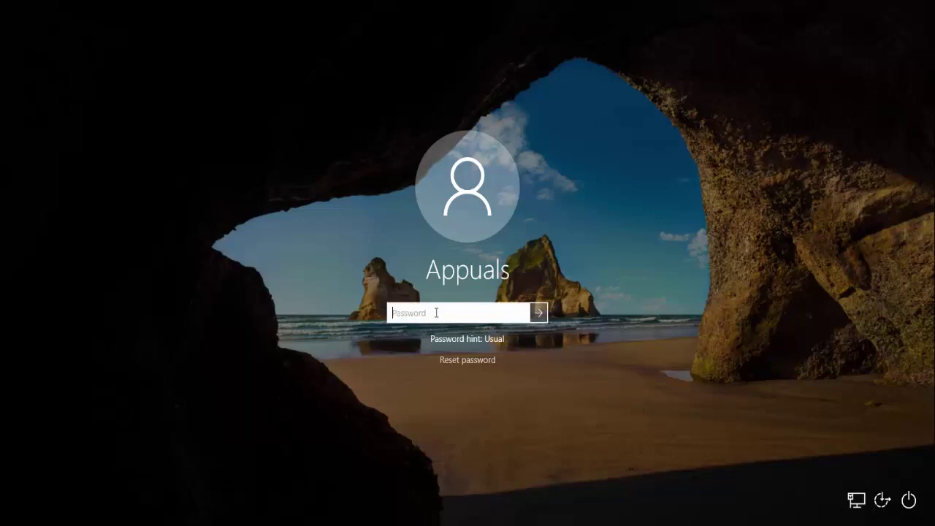
type("1234567890")
key("Return")
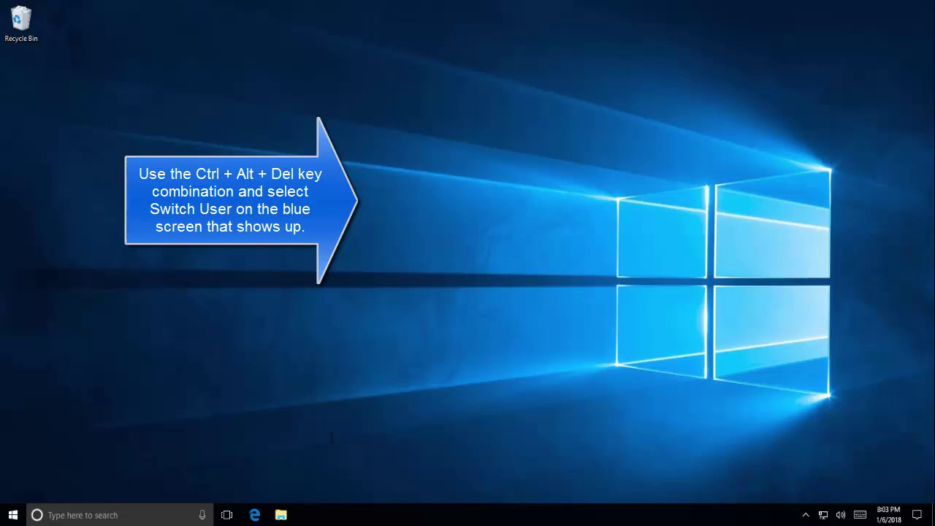
Use Ctrl+Alt+Del to switch user and enter the other account's password
key("ctrl+alt+Delete")
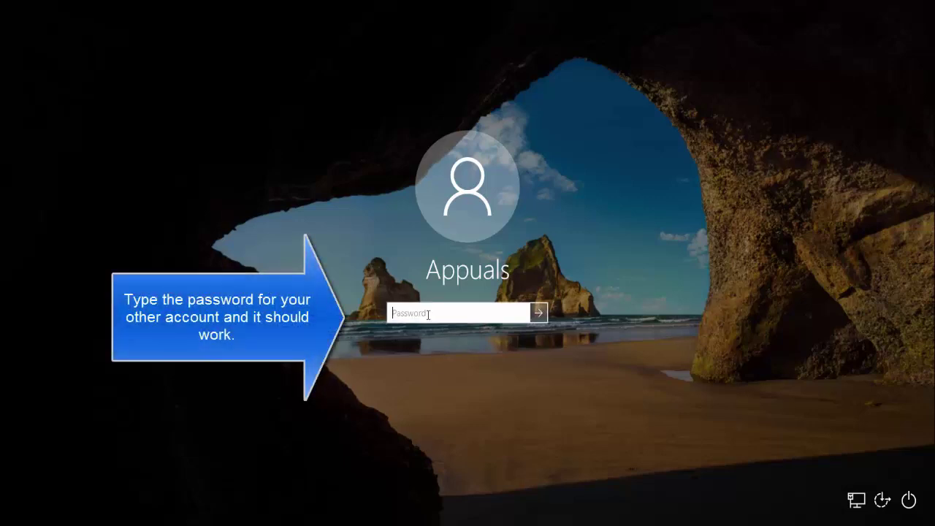
type("*******")
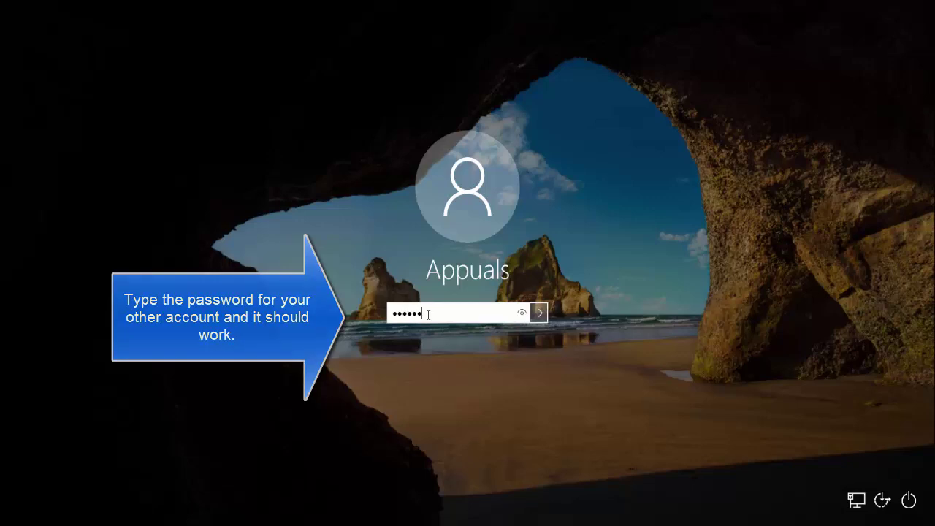
type("***")
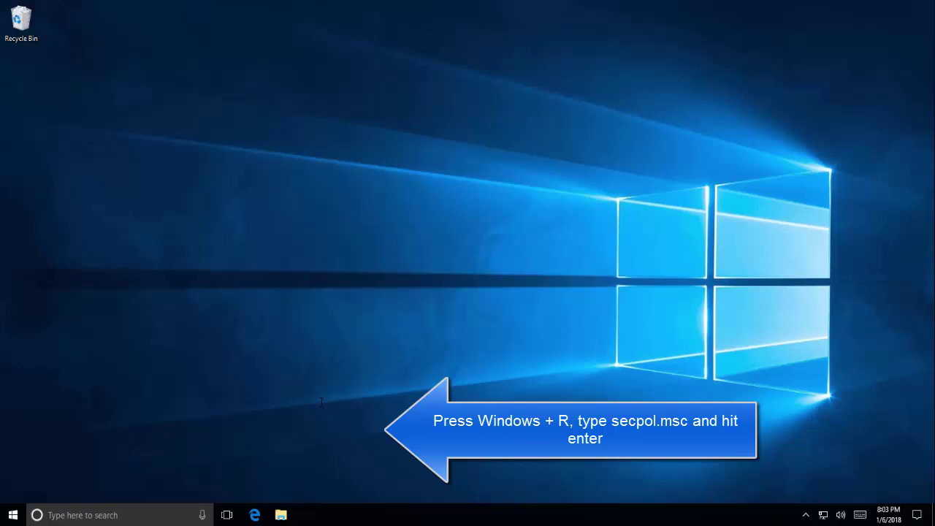
Launch secpol.msc from the Run dialog to open Local Security Policy
key("super+r")
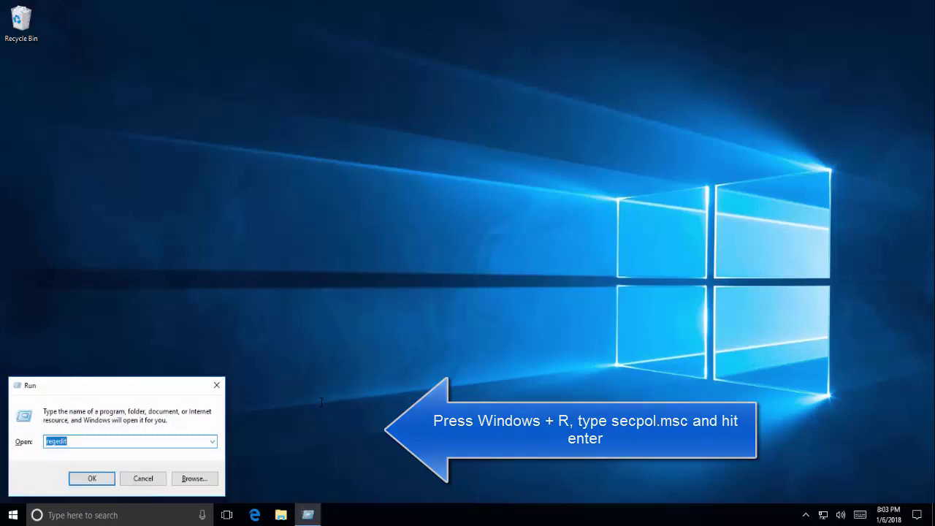
type("sec")
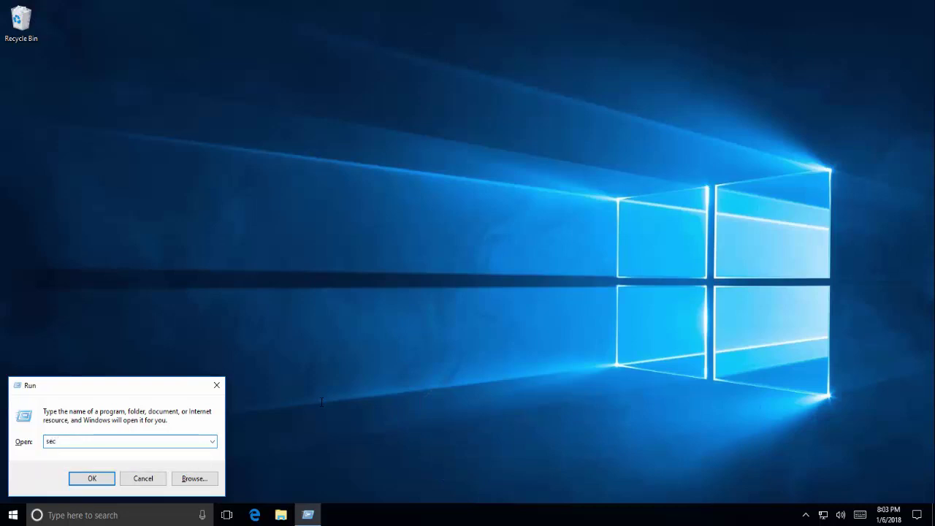
type("pol.msc")
key("Return")
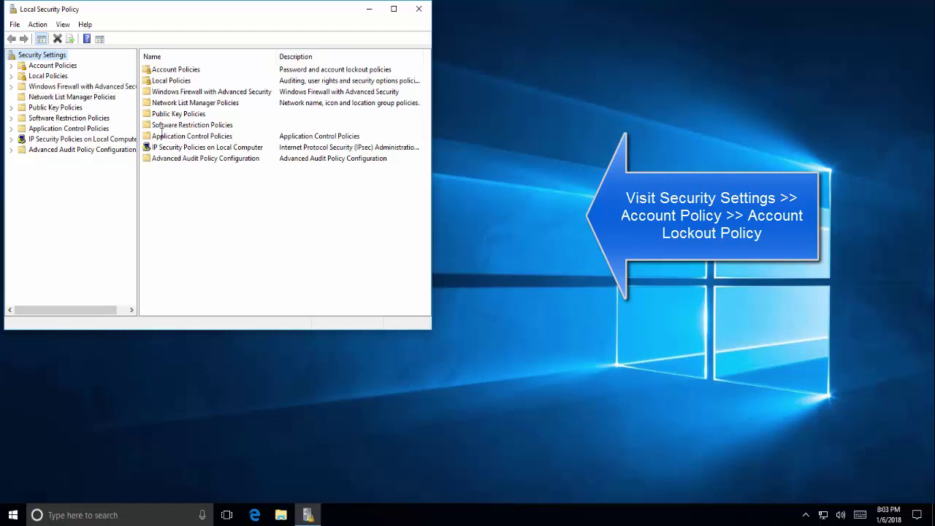
Set Account lockout threshold to 0 invalid logon attempts, then close Local Security Policy
double_click(65, 67)
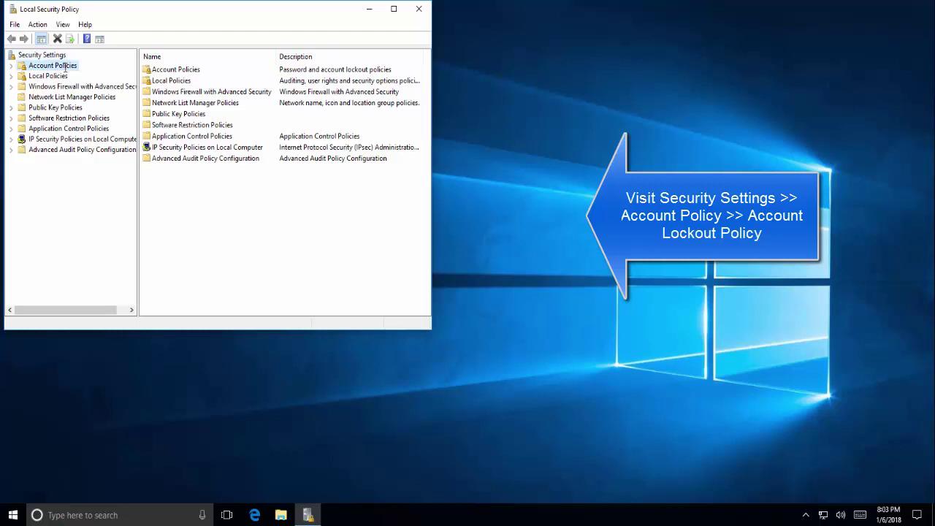
left_click(73, 86)
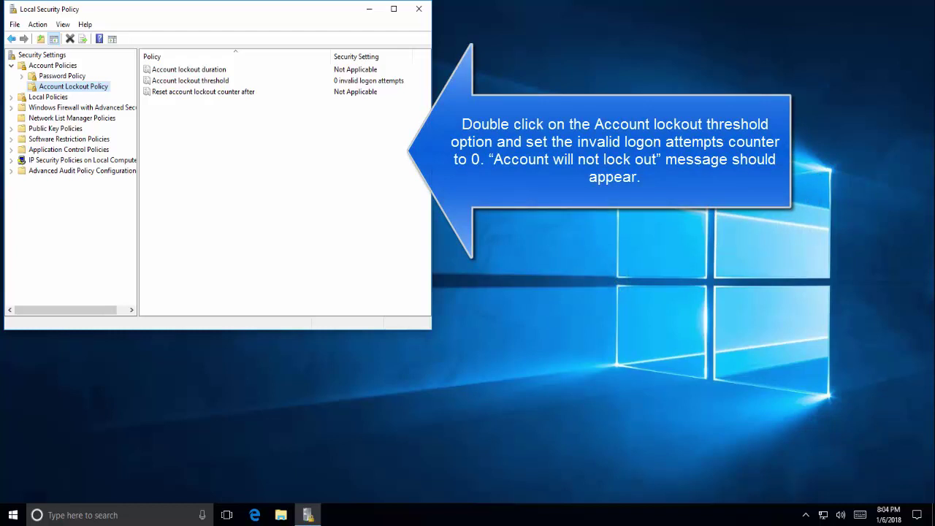
left_click(204, 80)
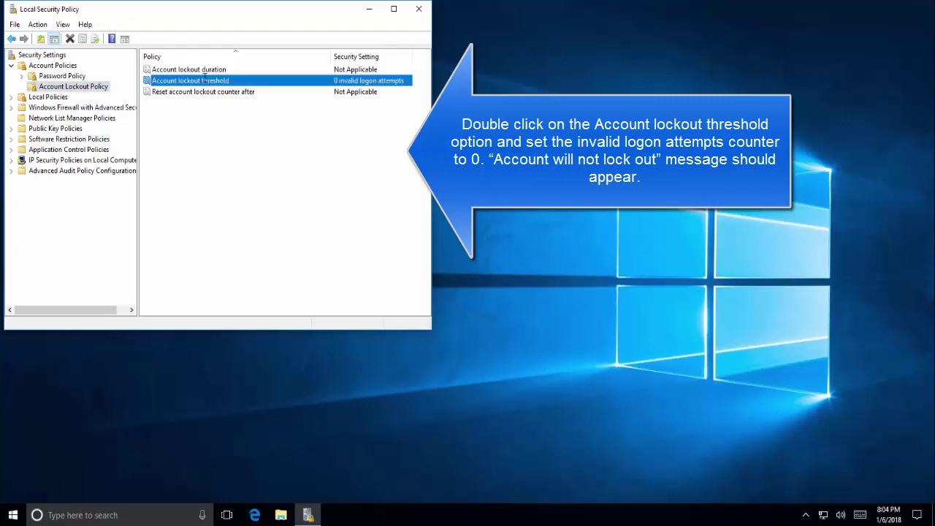
double_click(203, 80)
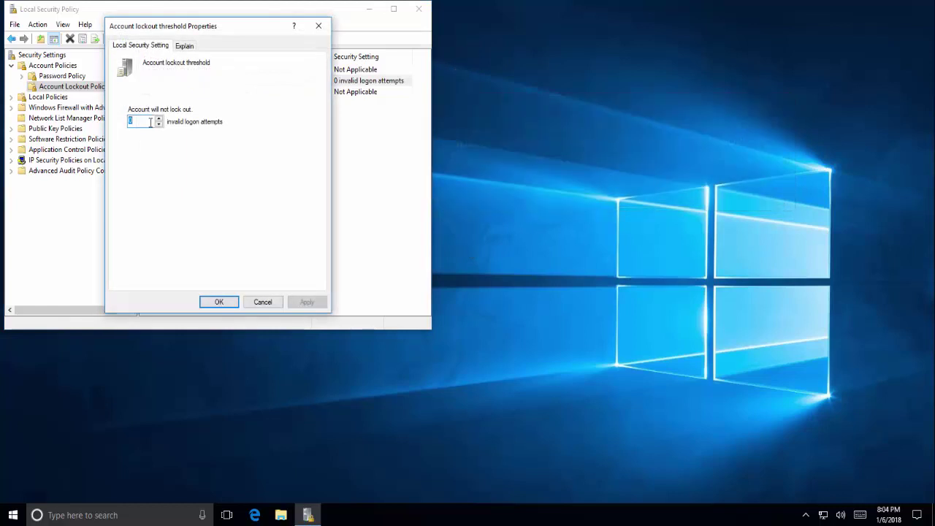
key("Return")
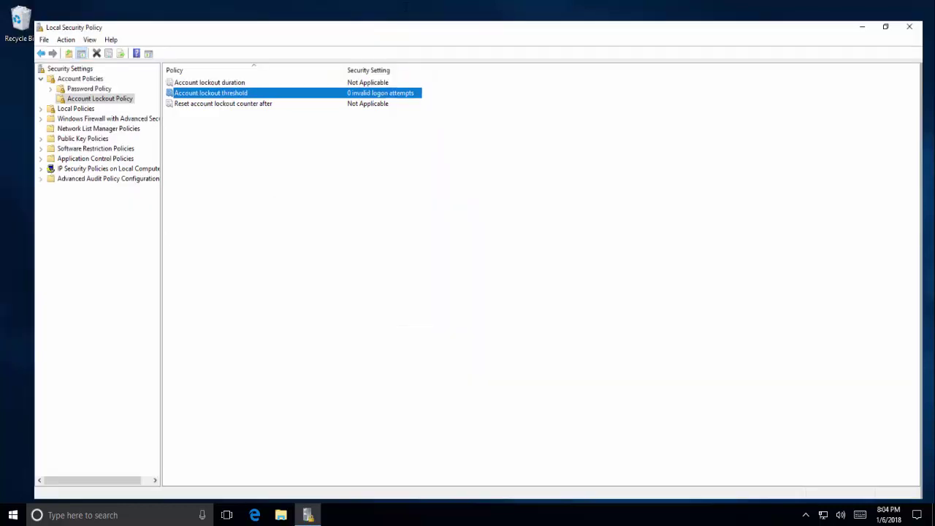
left_click(394, 8)
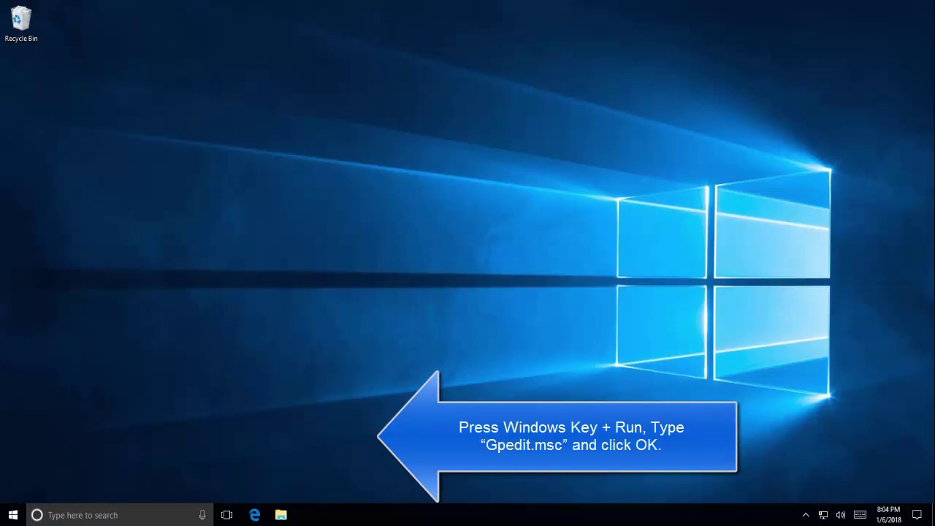
Launch gpedit.msc, maximize the editor and widen its tree pane
key("super+r")
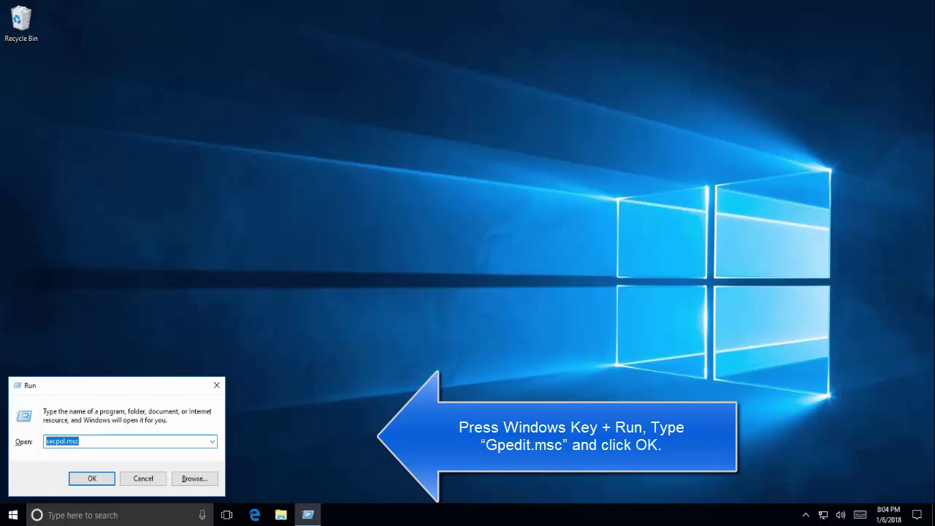
type("gpedit.msc")
key("Return")
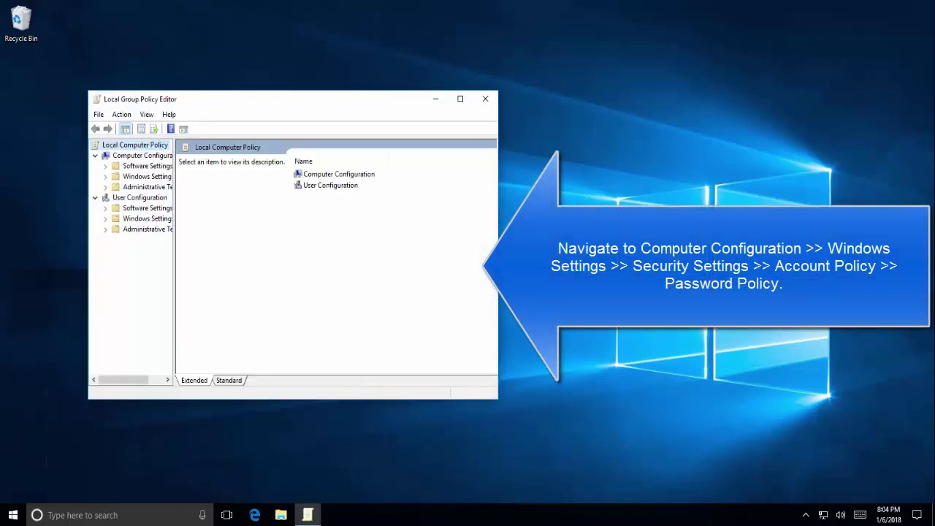
double_click(250, 99)
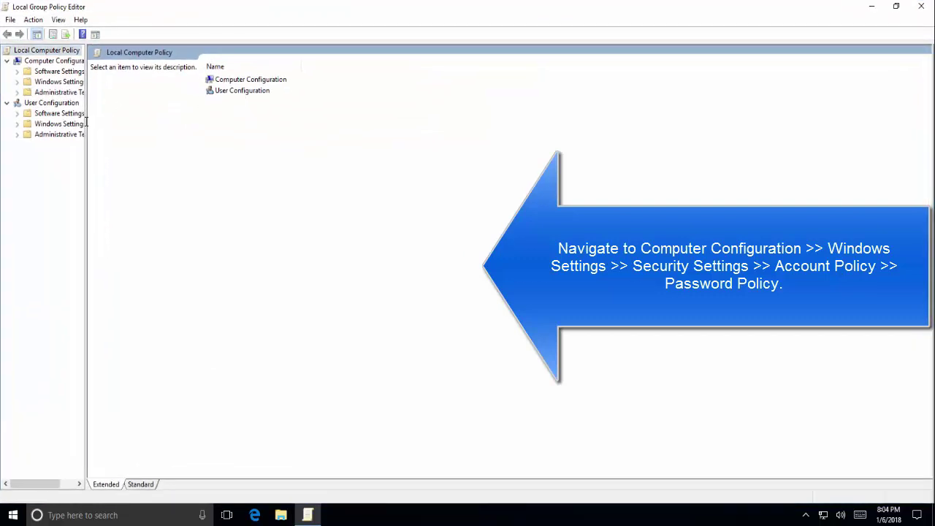
left_click_drag(87, 123, 196, 128)
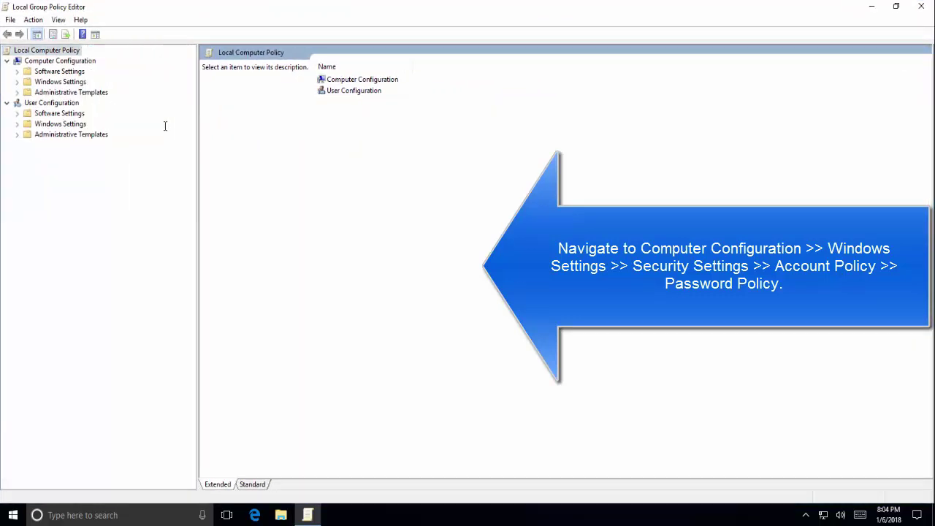
Navigate to Windows Settings > Security Settings > Account Policies > Password Policy
left_click(84, 79)
double_click(84, 79)
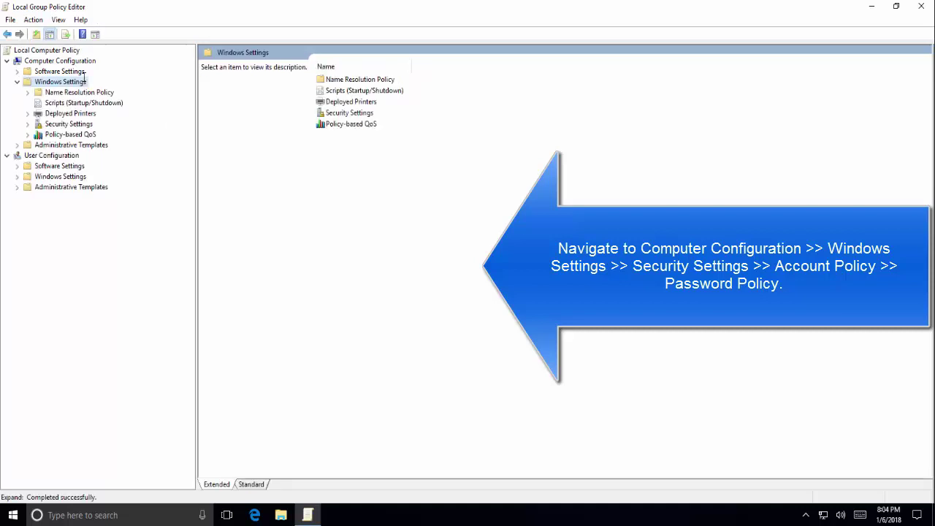
left_click(86, 124)
double_click(86, 124)
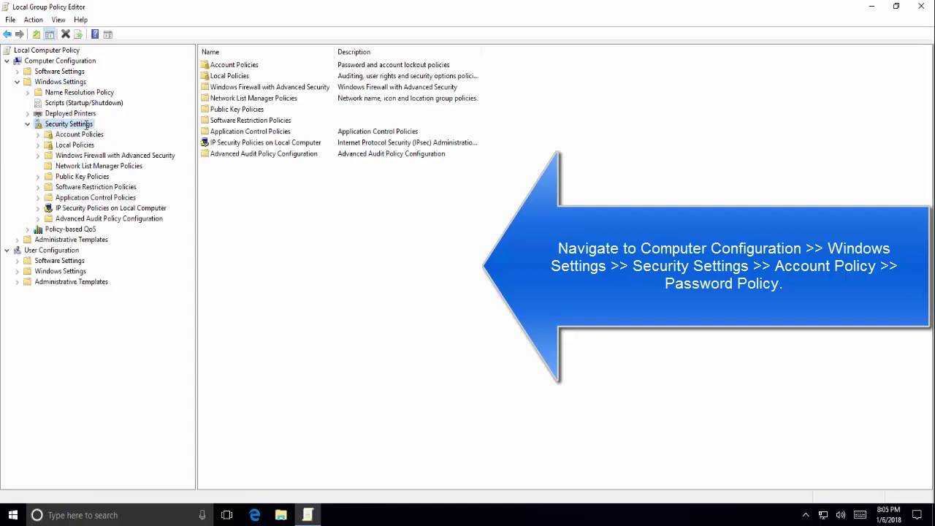
double_click(85, 135)
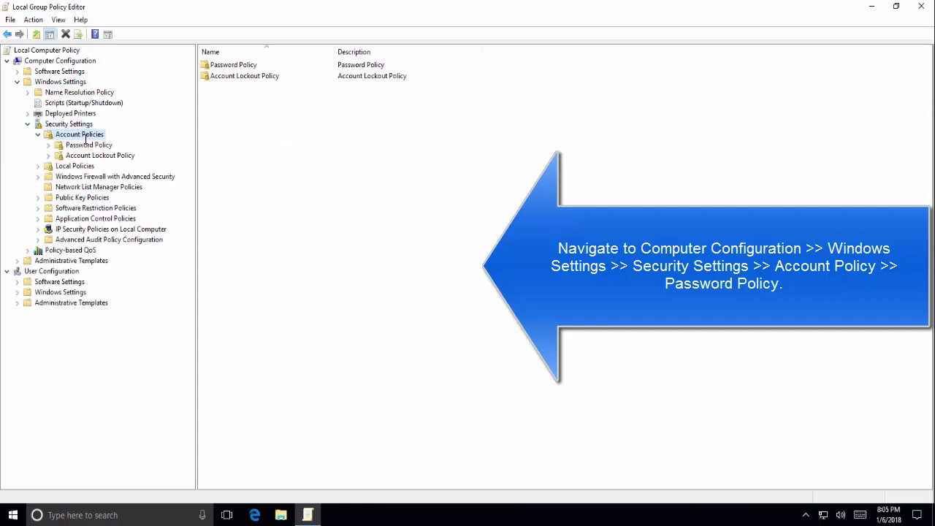
left_click(95, 144)
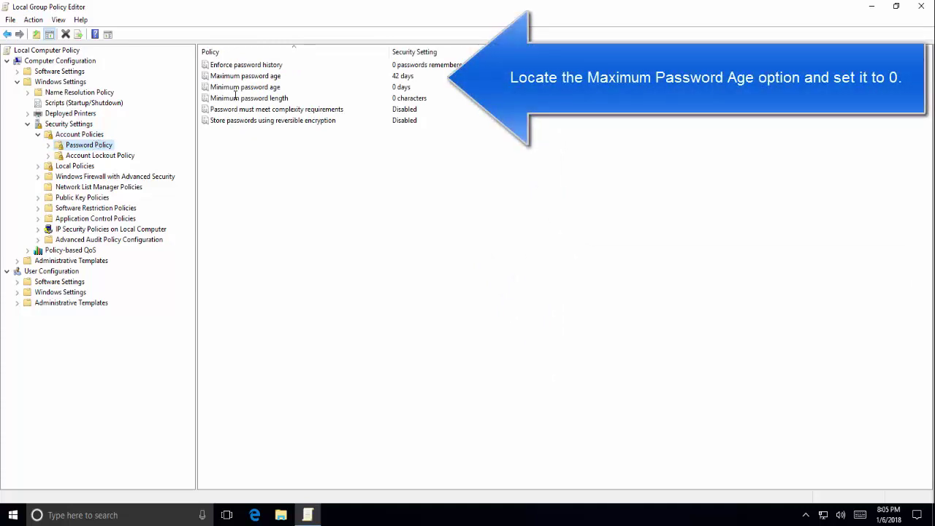
Change Maximum password age from 42 to 0 days, apply, and close the editor
left_click(252, 78)
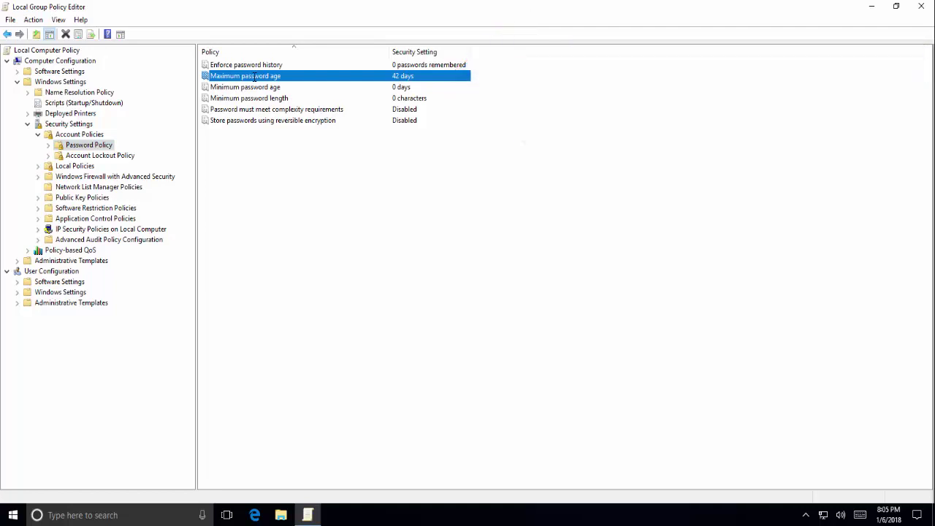
double_click(253, 76)
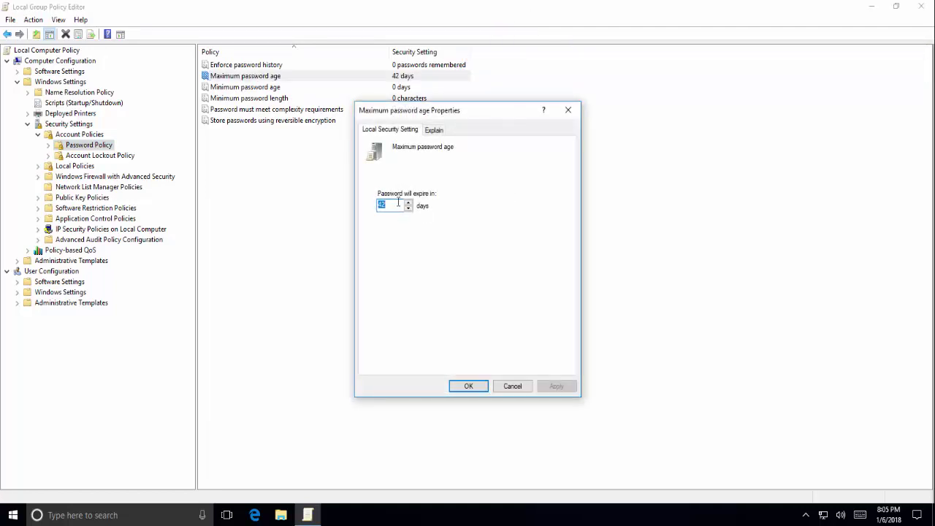
left_click(389, 205)
double_click(388, 204)
type("0")
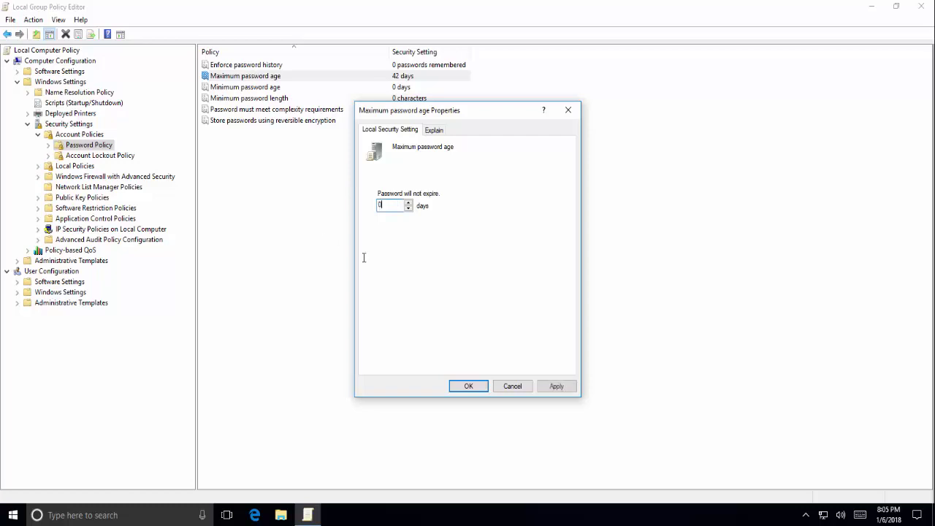
left_click(557, 386)
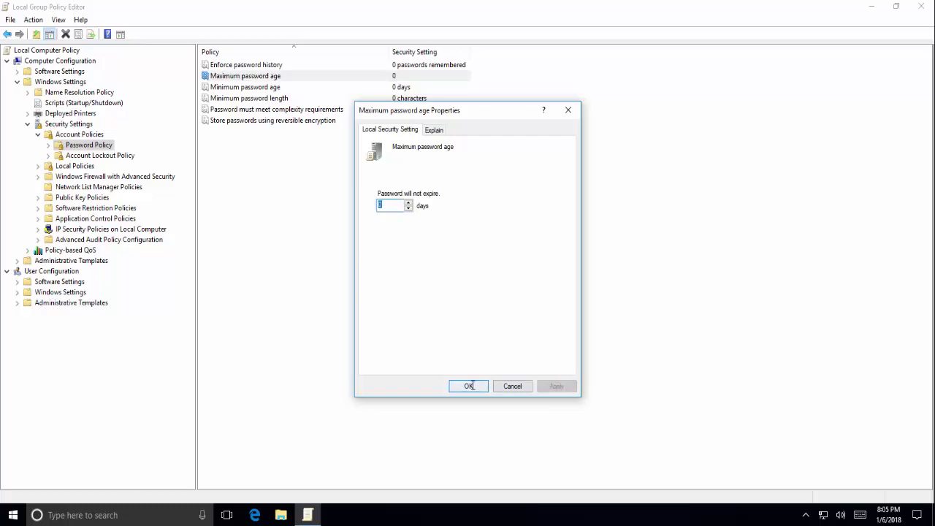
left_click(470, 384)
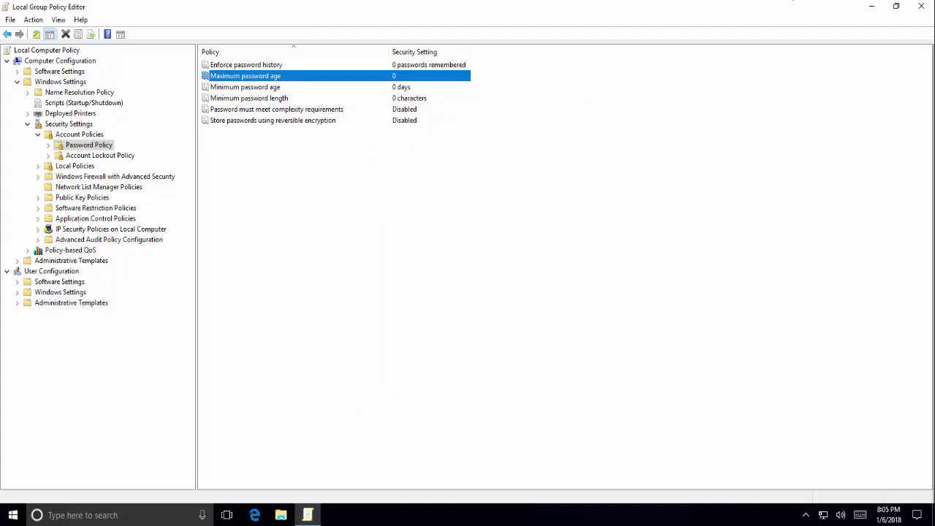
left_click(921, 7)
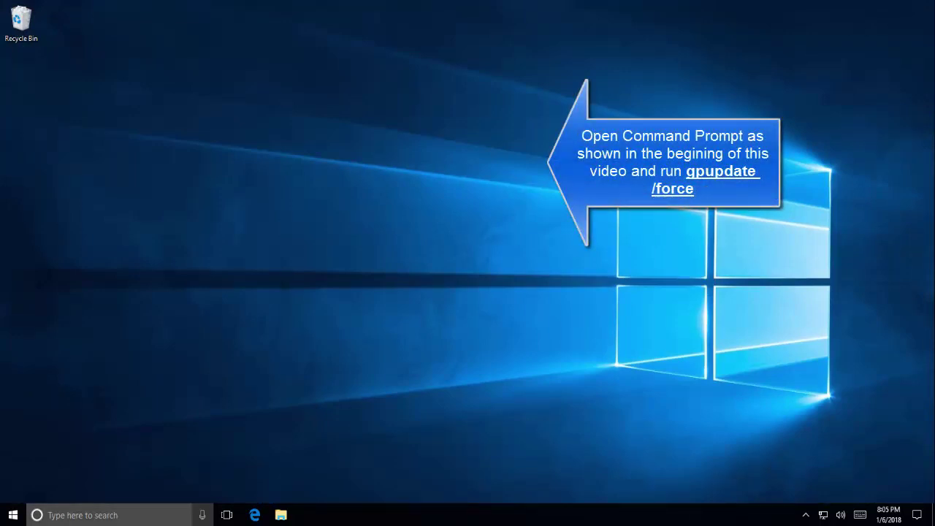
Start Windows PowerShell (Admin) from the Start button's context menu
right_click(10, 515)
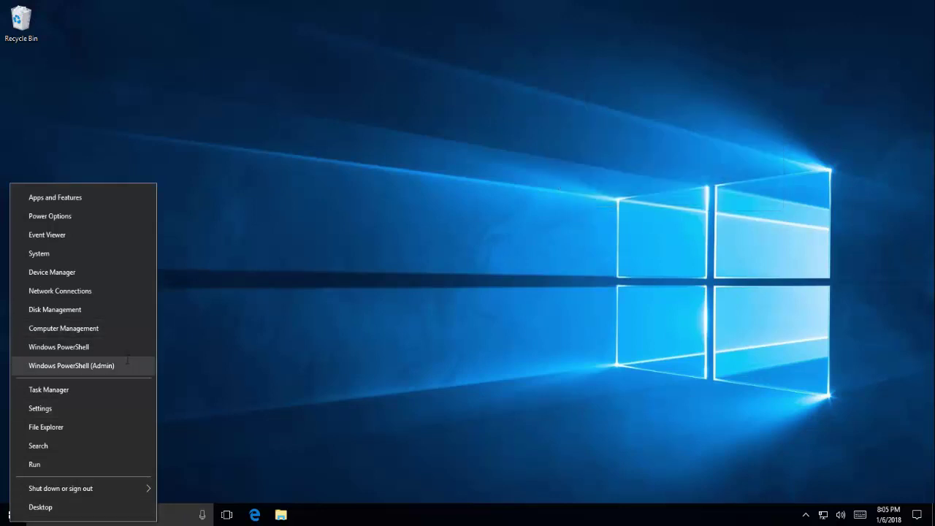
left_click(128, 365)
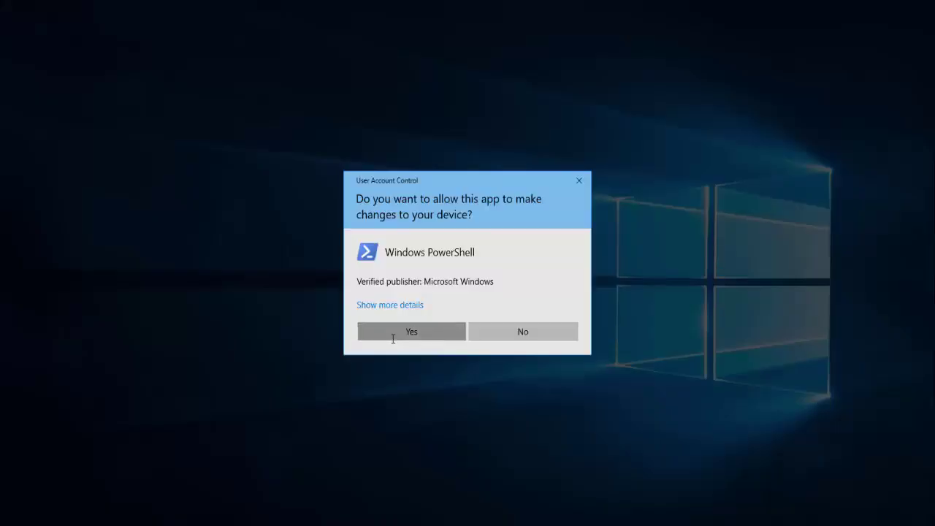